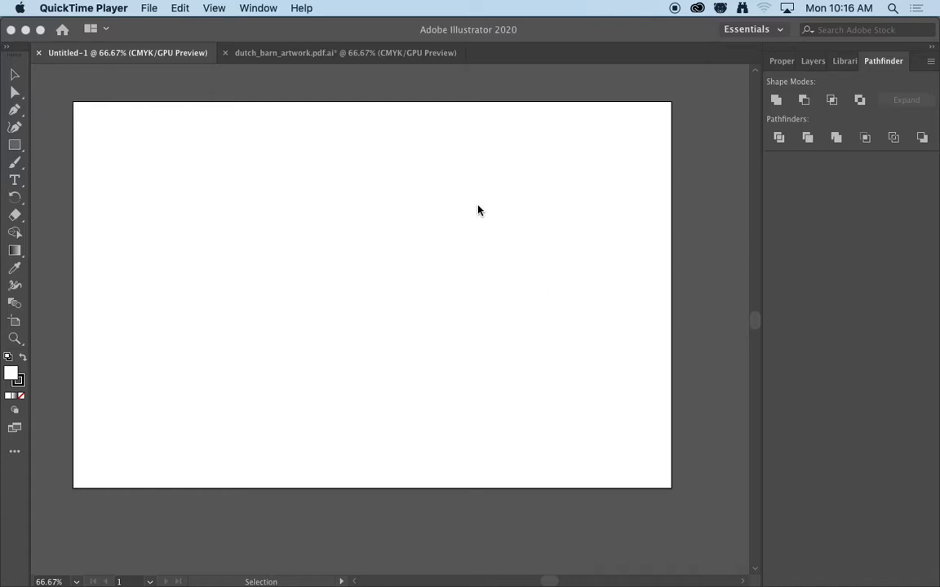
Switch to Illustrator and show the rulers for the blank Untitled-1 document.
left_click(35, 176)
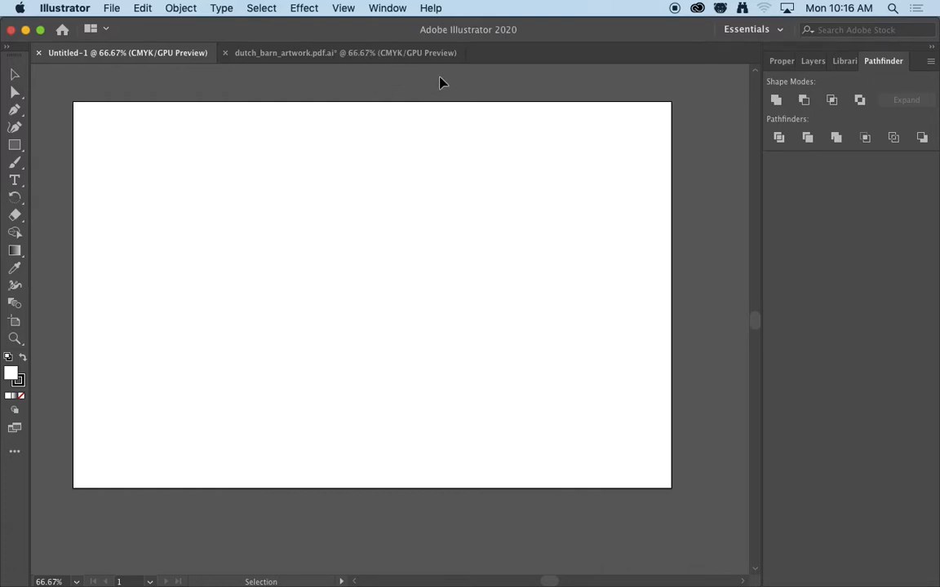
left_click(344, 8)
mouse_move(440, 488)
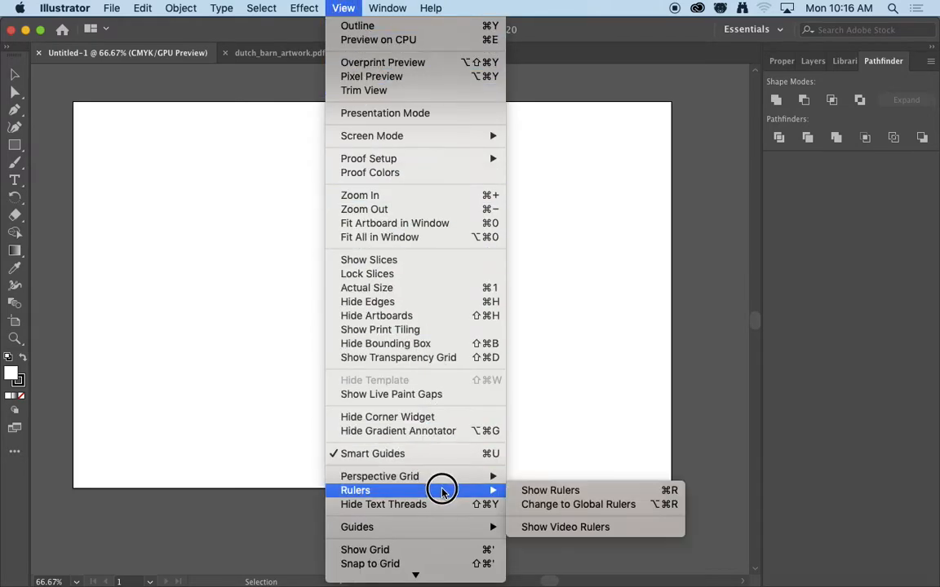
left_click(540, 490)
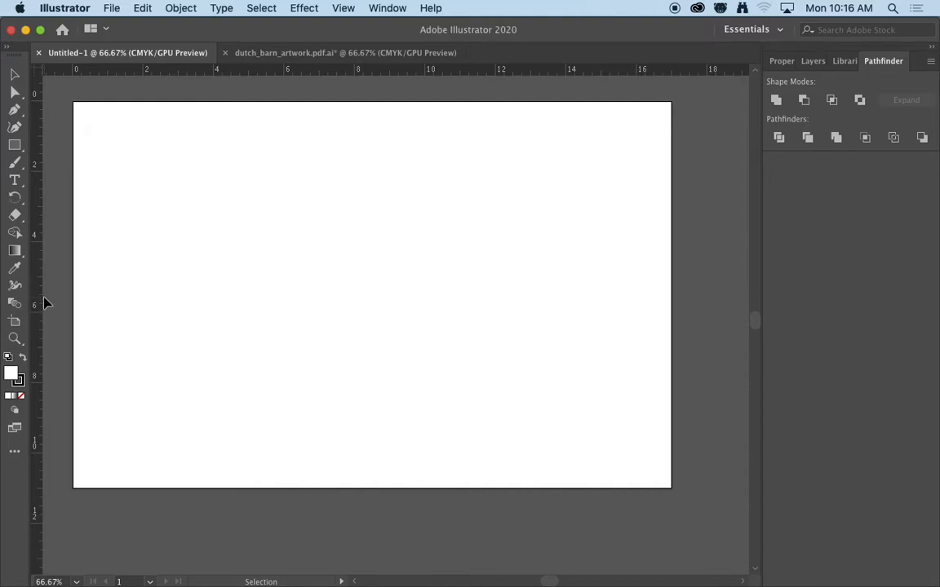
Pull a vertical guide onto the artboard about 1.49 in from its left edge and select it.
left_click(73, 106)
left_click_drag(36, 74, 76, 100)
left_click_drag(37, 135, 125, 196)
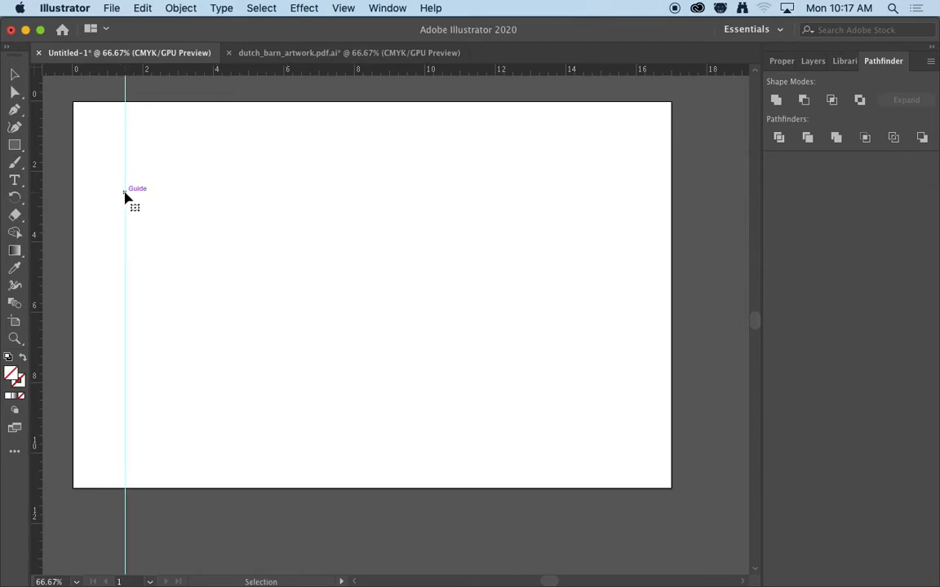
left_click(292, 176)
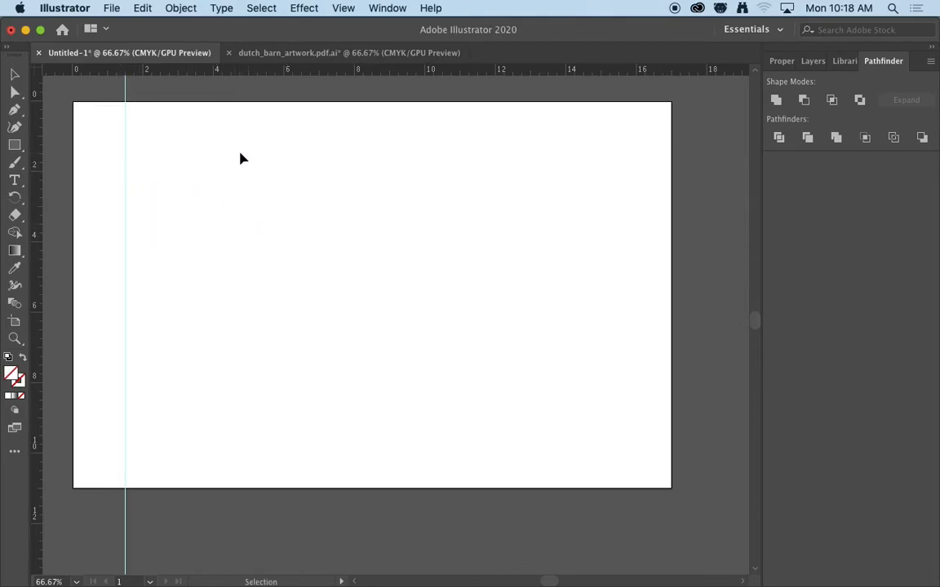
left_click(126, 147)
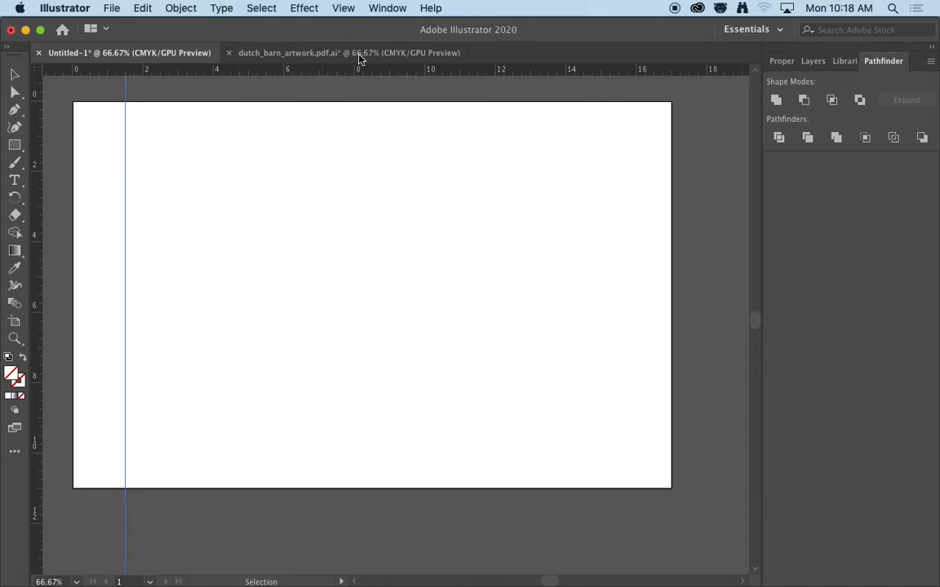
Display the floating Transform panel and place it over the artboard's right part.
left_click(387, 8)
scroll(481, 353, "down", 2)
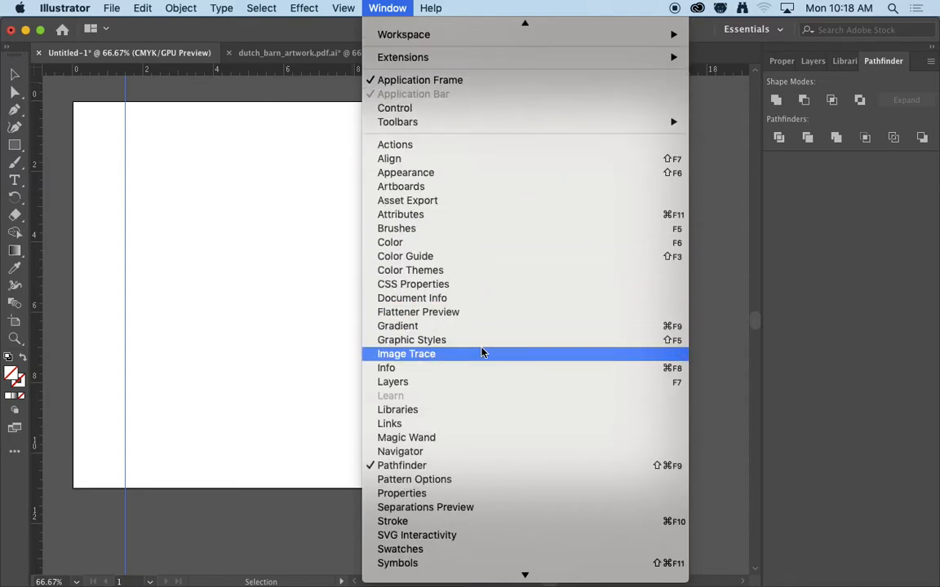
scroll(481, 353, "down", 5)
left_click(415, 429)
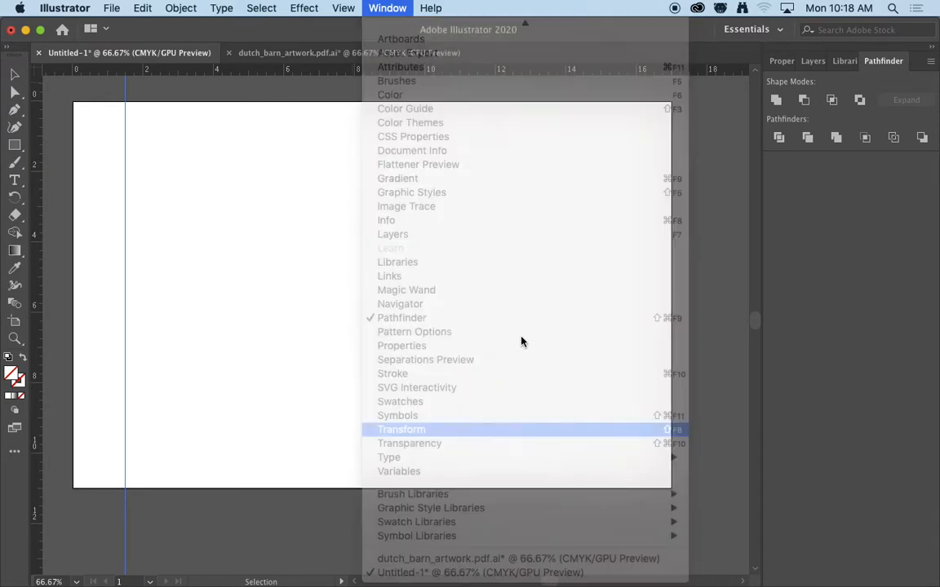
left_click_drag(690, 107, 564, 236)
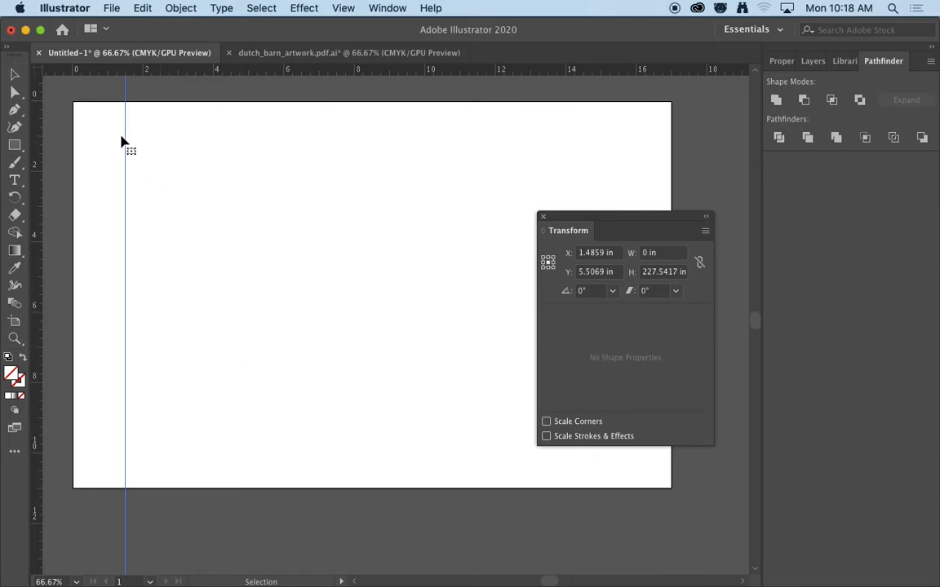
Set the selected vertical guide's X position to 2.17 in.
left_click(131, 177)
left_click_drag(602, 259, 568, 257)
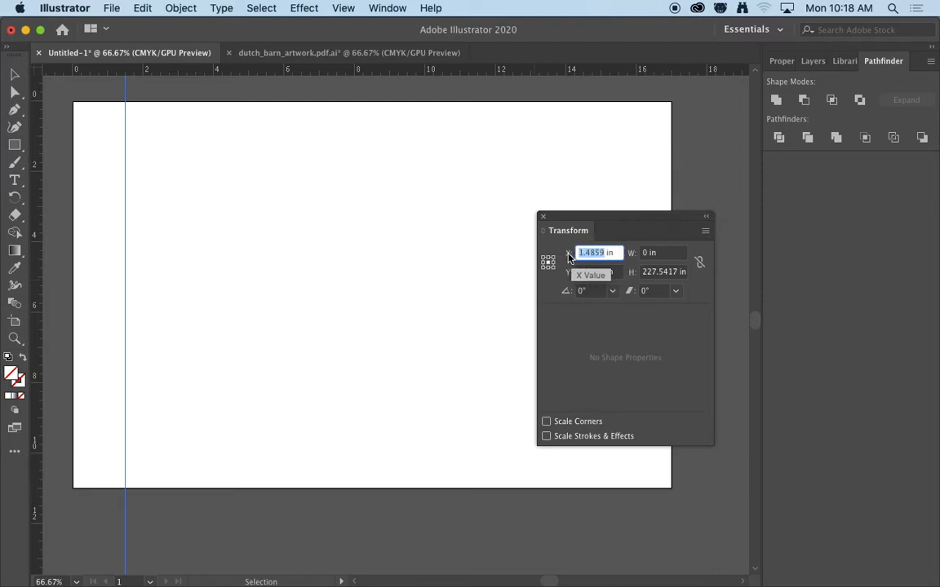
type("2.17")
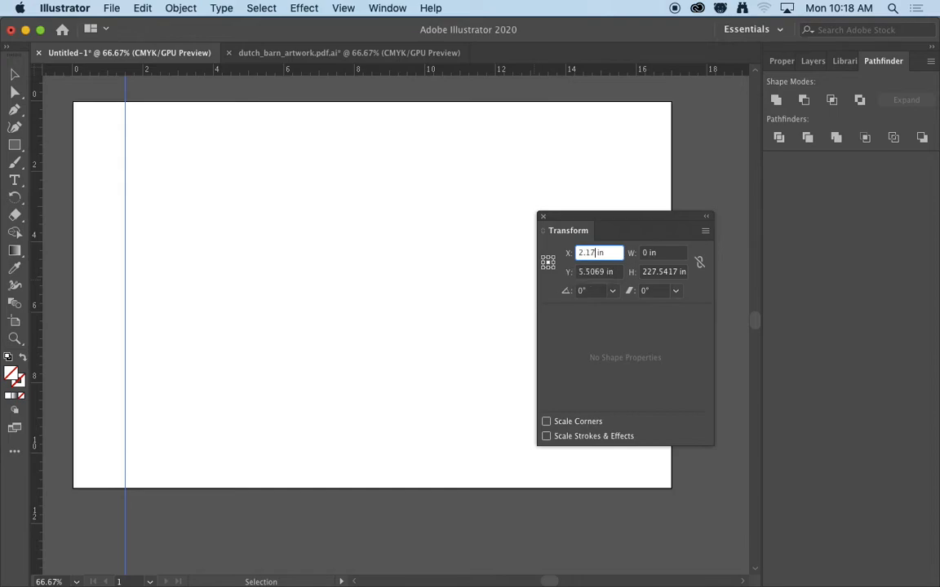
key("Return")
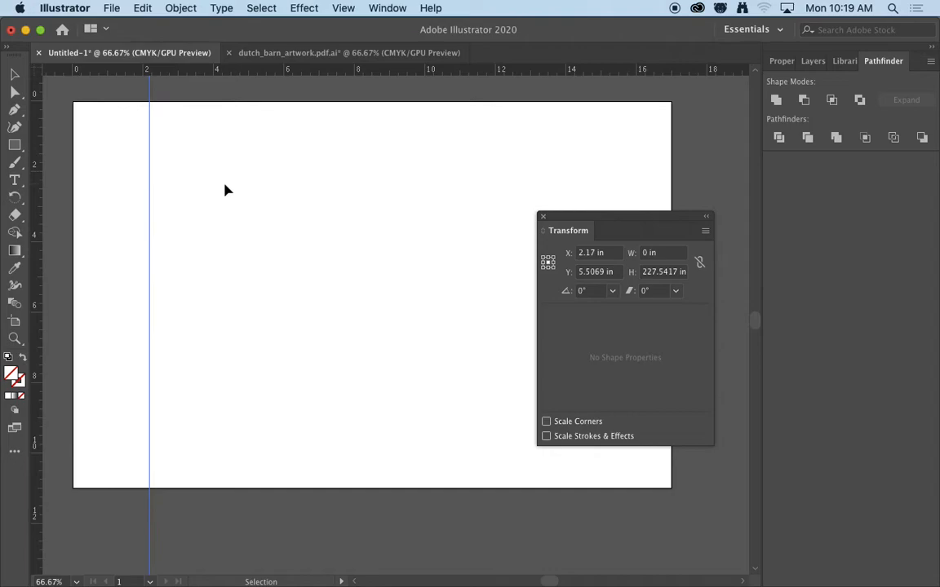
Add a second vertical guide and set its X position to 4.7 in.
left_click_drag(36, 129, 199, 212)
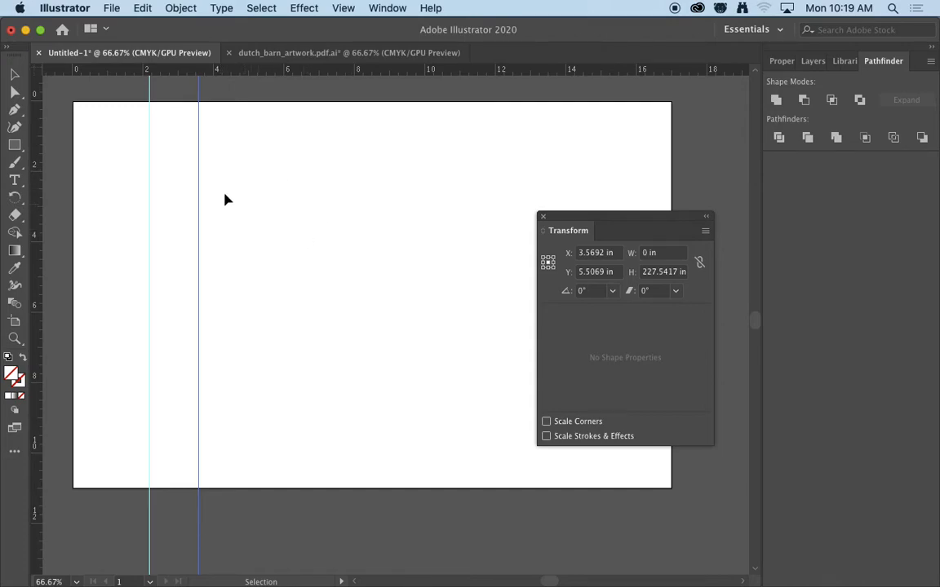
left_click(602, 255)
double_click(599, 254)
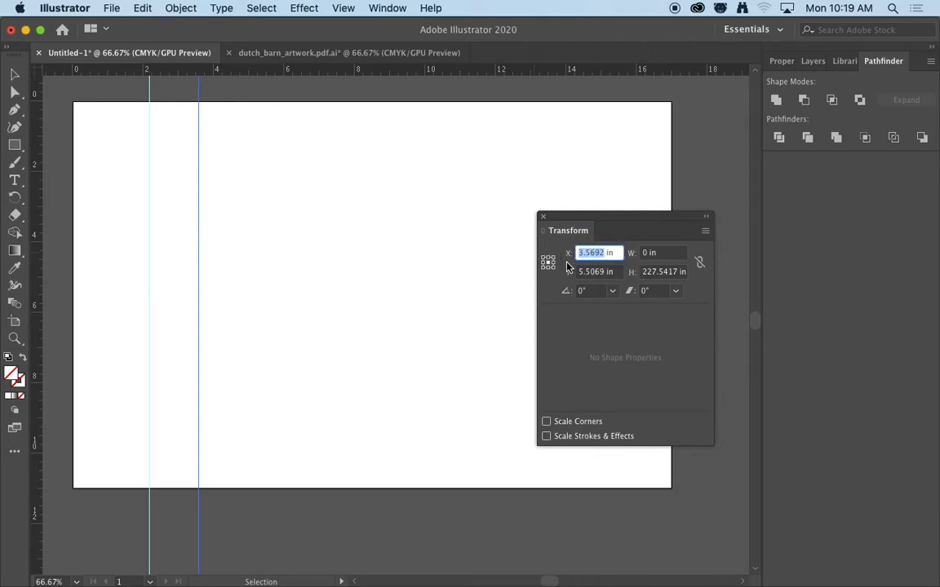
type("4.7")
key("Return")
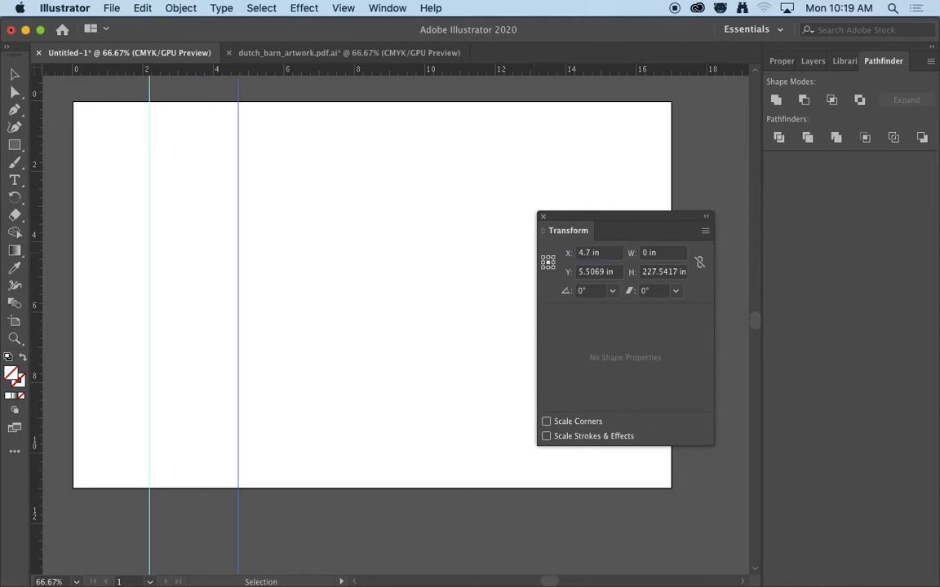
Add a third vertical guide and set its X position to 7.2 in.
left_click_drag(36, 145, 310, 216)
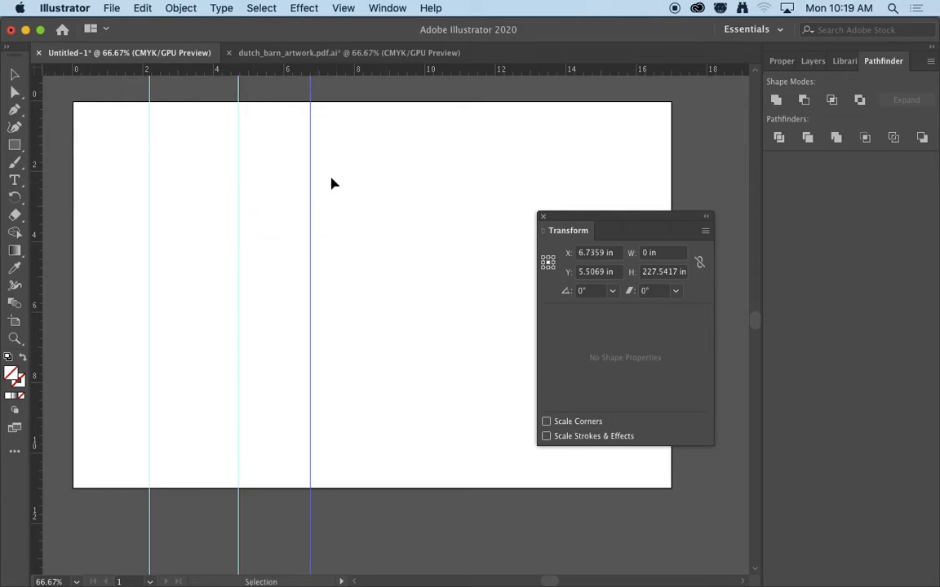
double_click(602, 252)
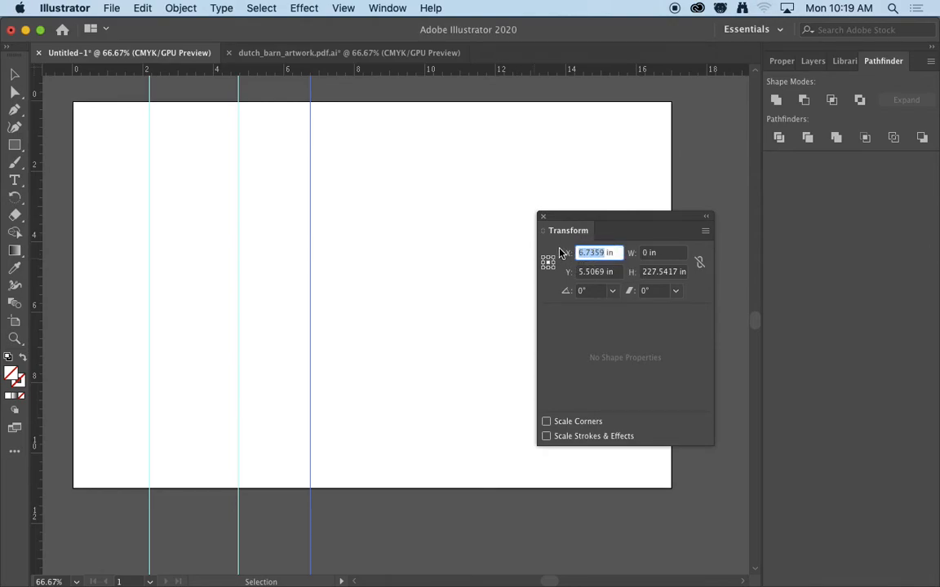
type("7.2 in")
key("Return")
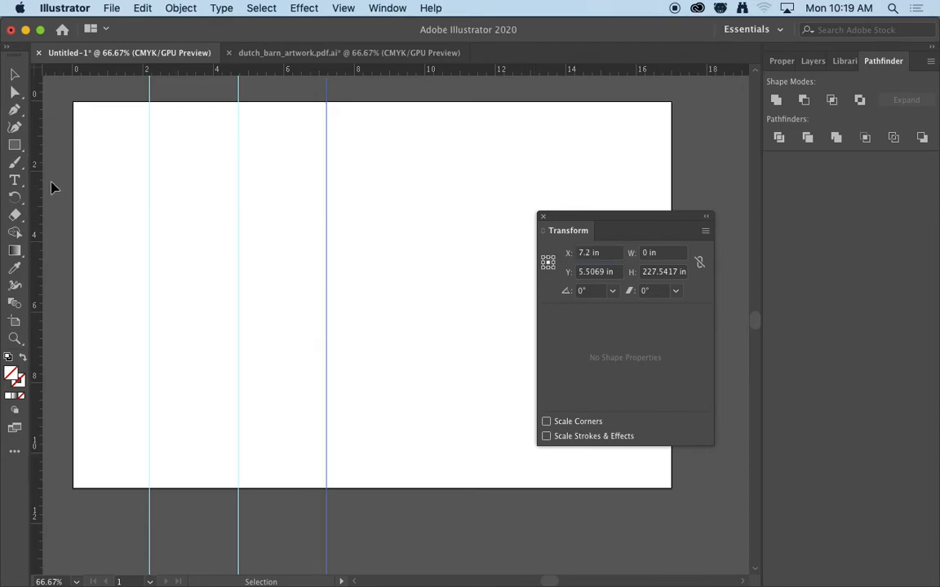
Add a fourth vertical guide and set its X position to 9.73 in.
left_click_drag(34, 170, 402, 236)
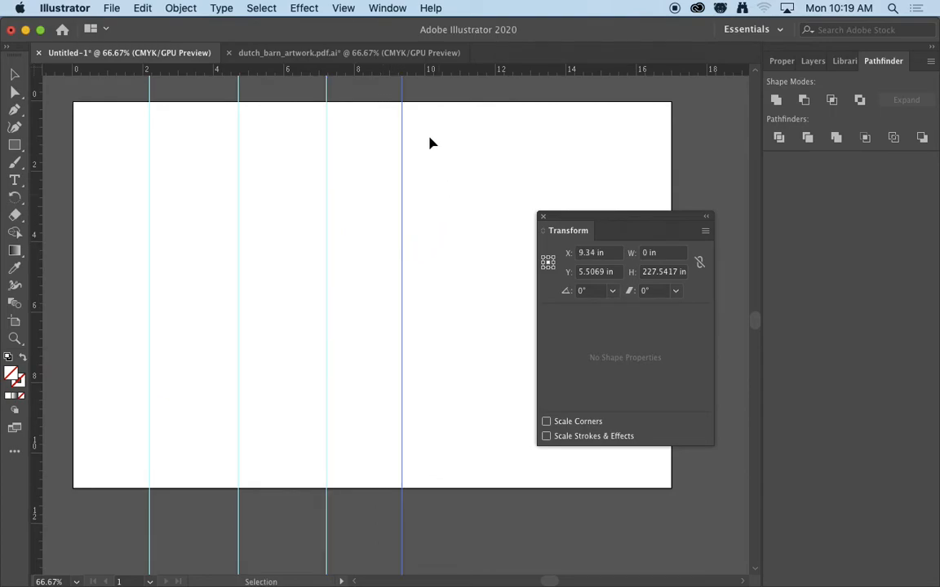
left_click(574, 253)
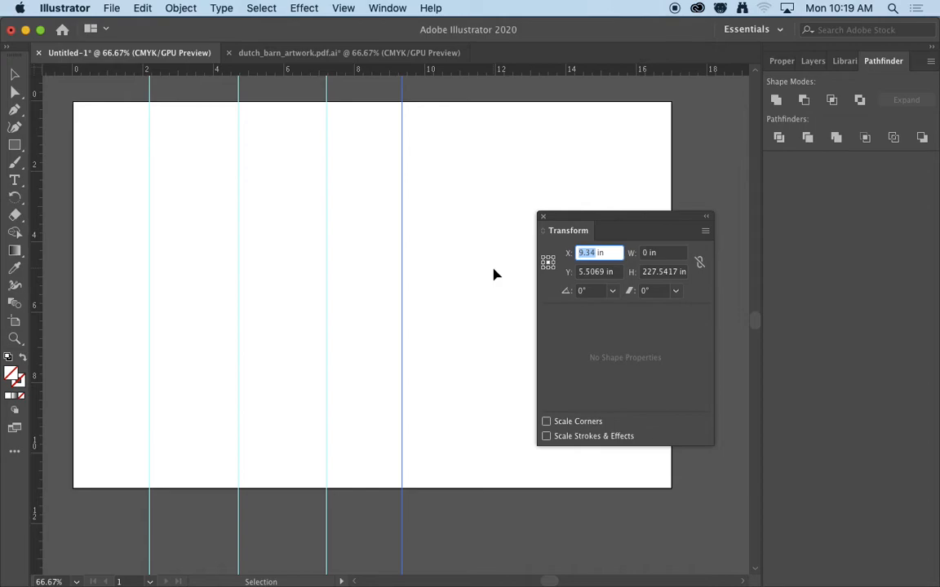
type("9.73")
key("Return")
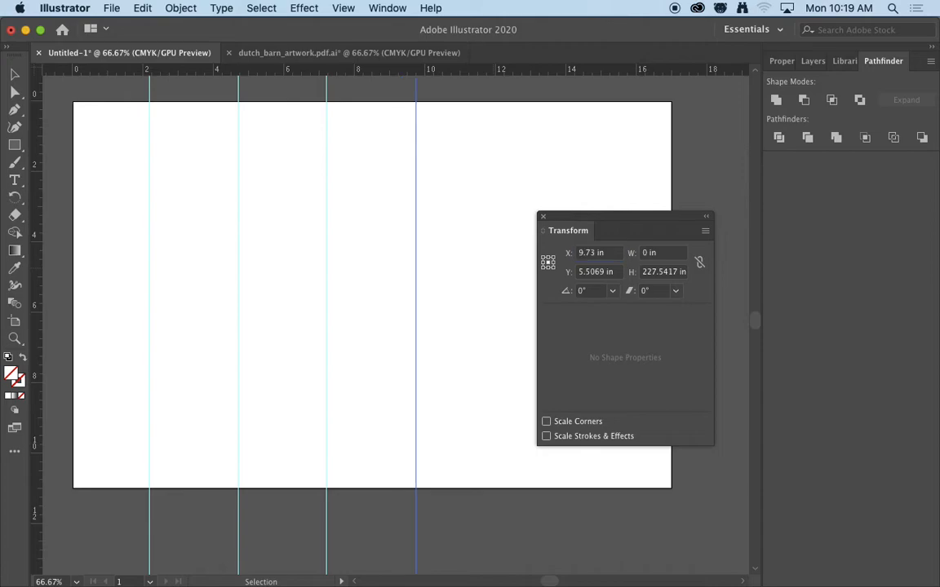
Add a fifth vertical guide and set its X position to 12.25 in.
left_click_drag(36, 193, 473, 232)
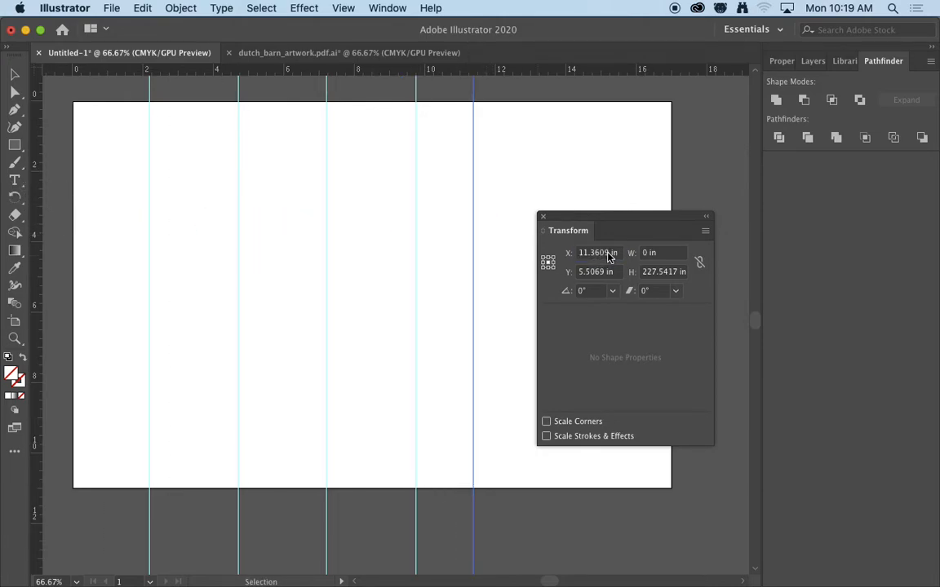
left_click(583, 255)
type("12.25")
key("Return")
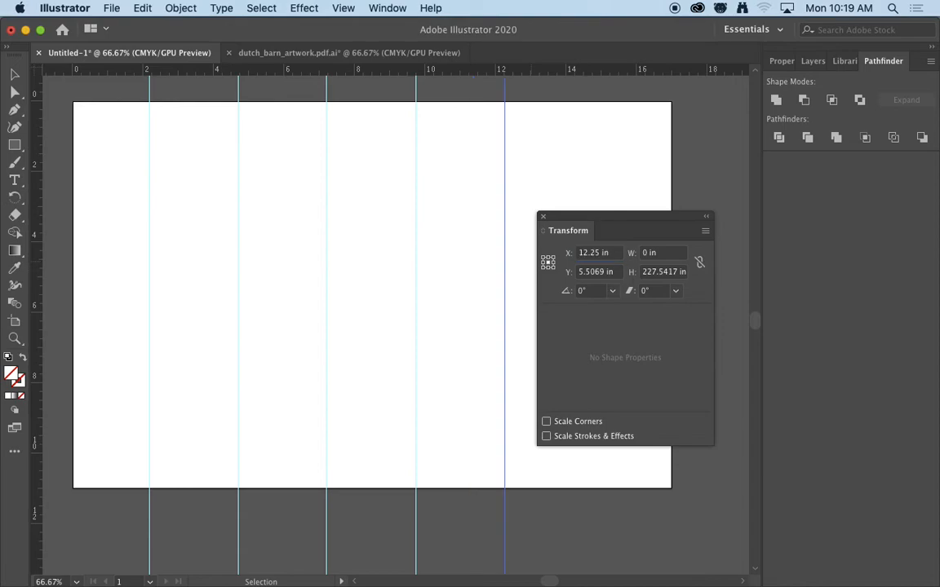
Add a sixth vertical guide at X 14.7 in and move the Transform panel clear of the artboard.
left_click_drag(36, 120, 559, 154)
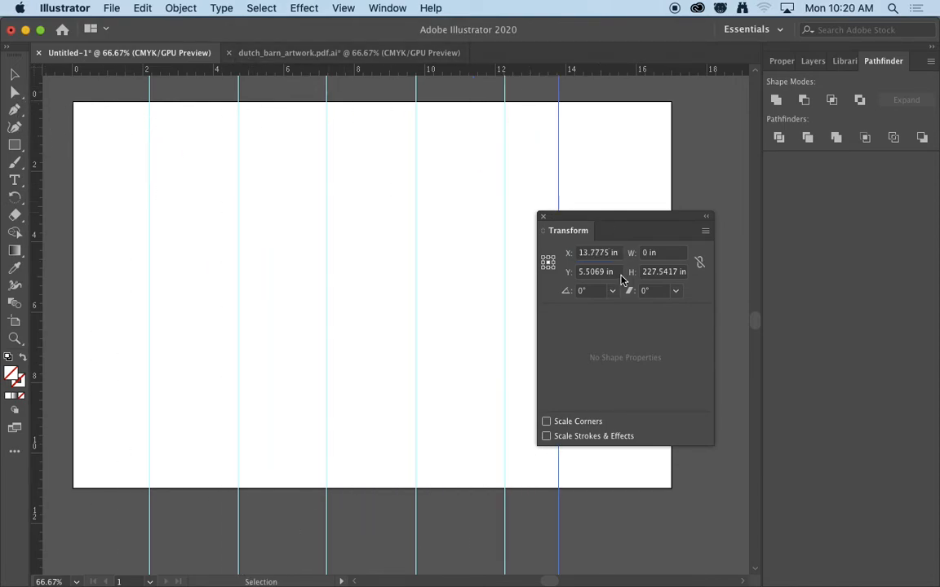
left_click(593, 252)
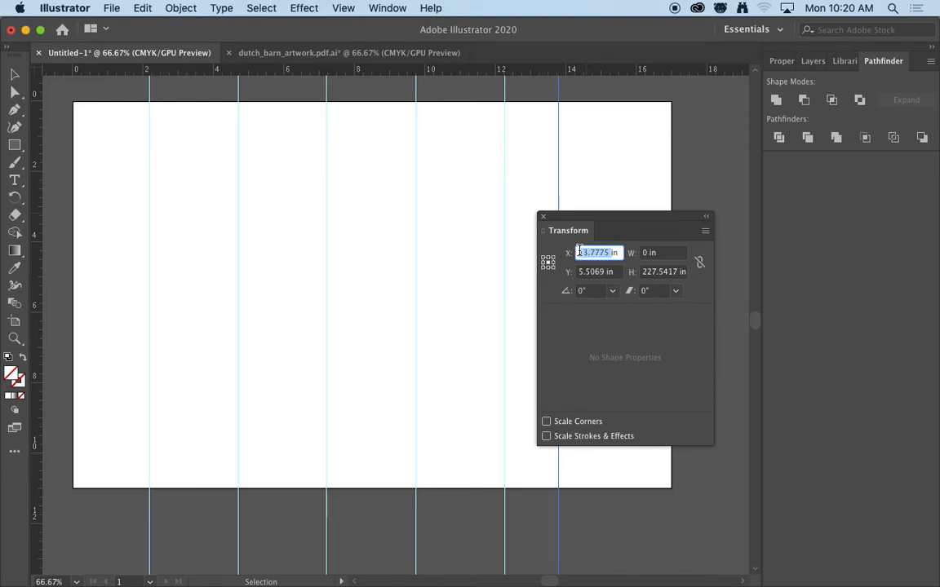
type("14")
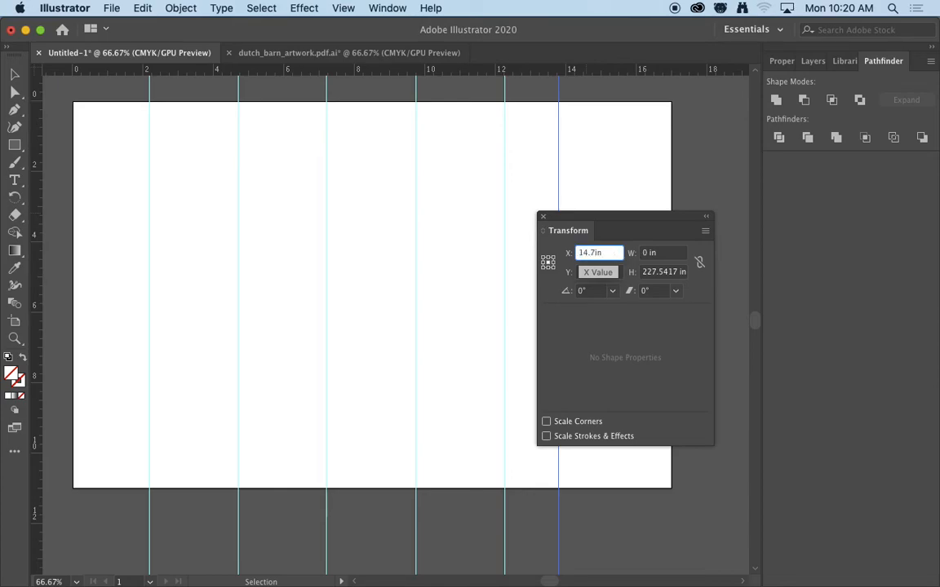
key("Return")
left_click_drag(610, 221, 732, 178)
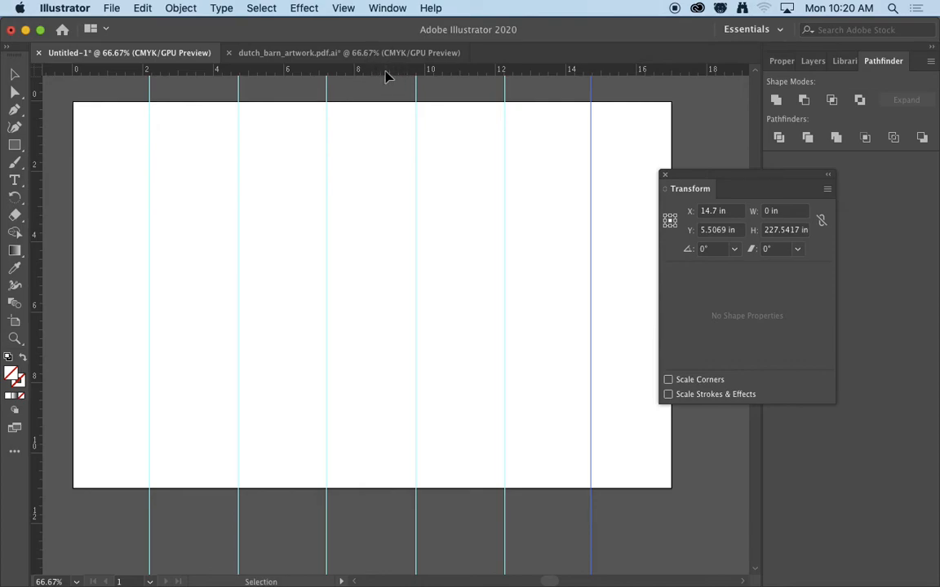
Add a horizontal guide across the upper artboard and set its Y position to 1.7 in.
left_click_drag(386, 71, 371, 173)
left_click(710, 231)
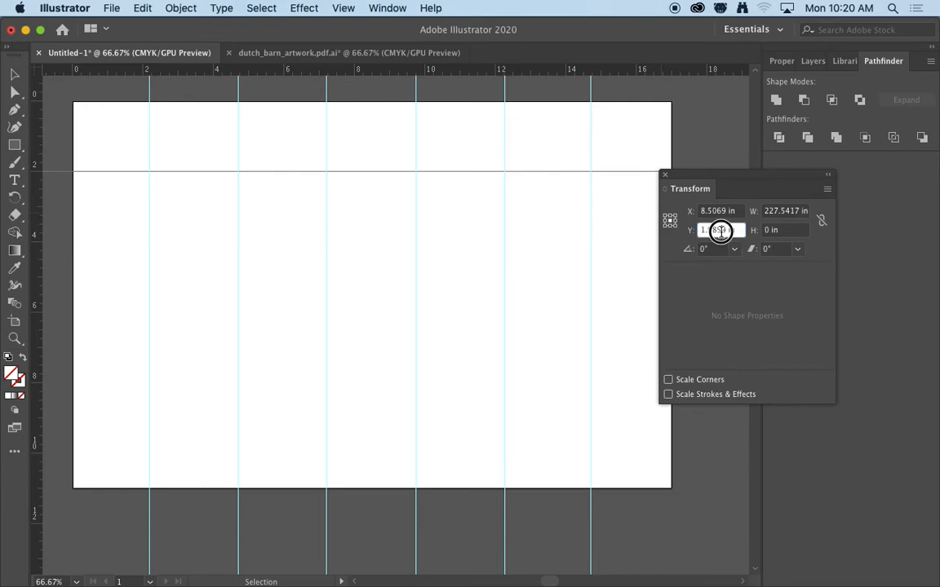
double_click(723, 230)
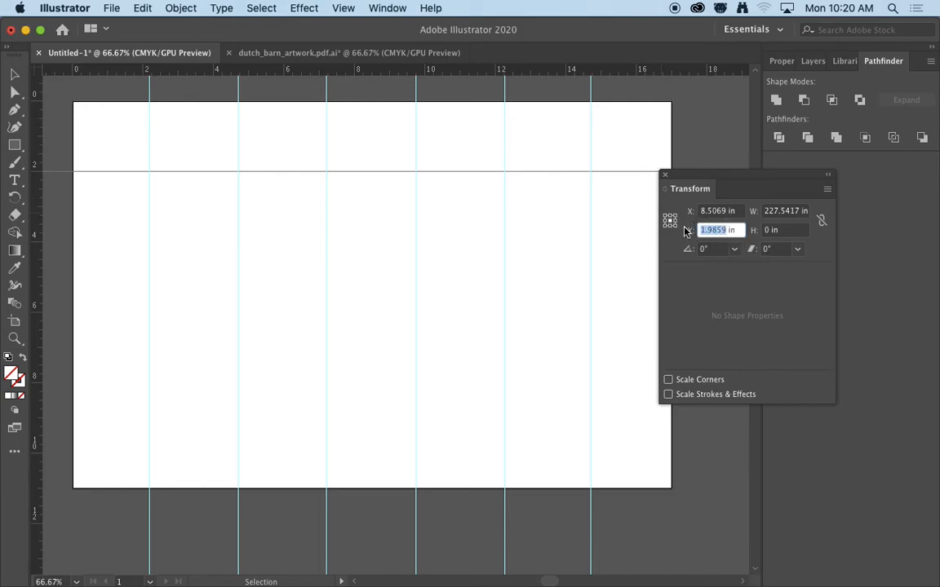
type("1.7")
key("Return")
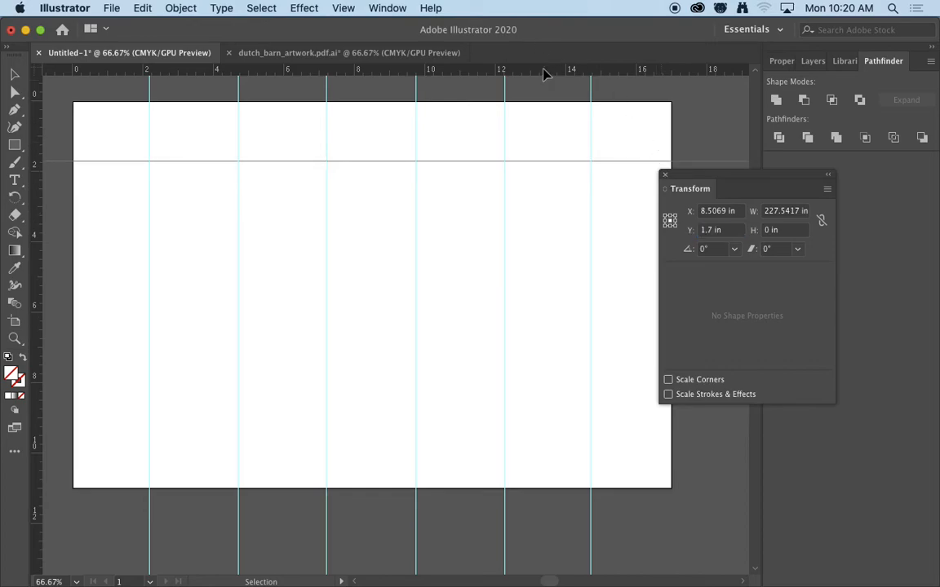
Add a second horizontal guide and set its Y position to 4.27 in.
left_click_drag(481, 161, 458, 236)
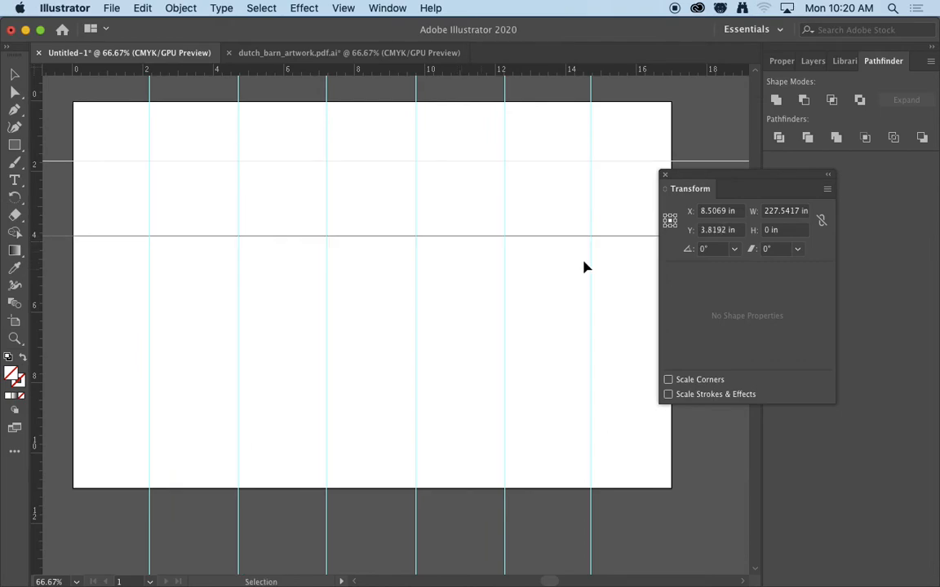
double_click(712, 230)
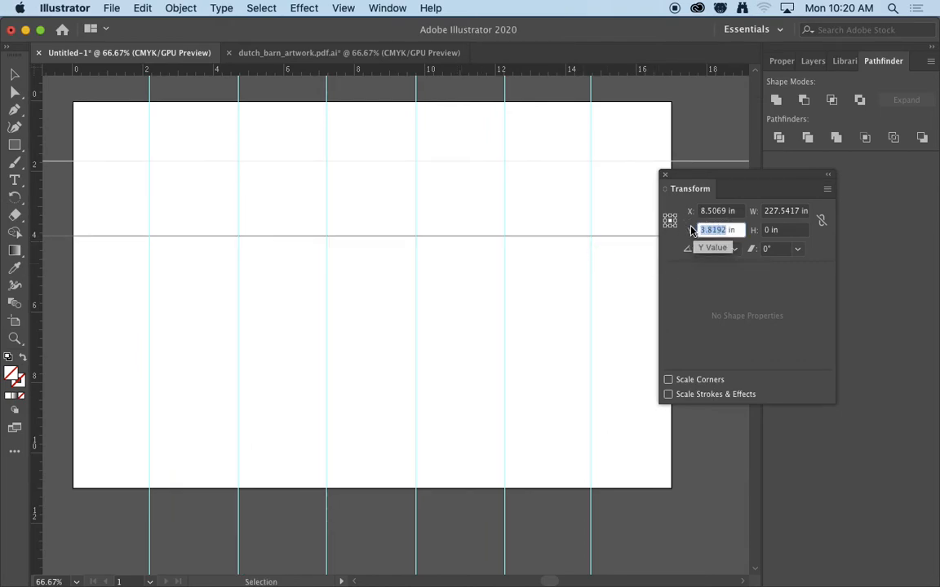
type("4")
type("4.27")
key("Return")
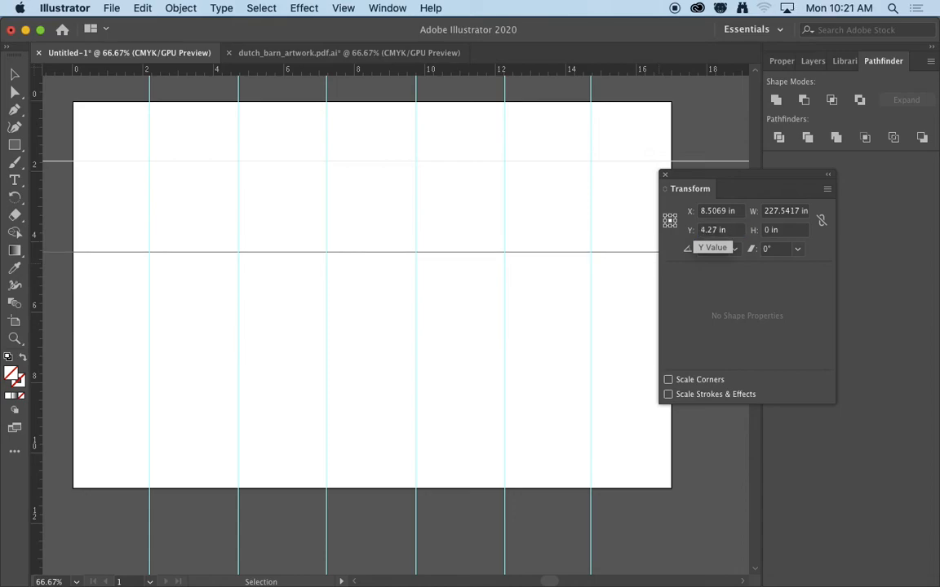
Add a third horizontal guide below the existing two and set its Y position to 6.73 in.
left_click_drag(548, 75, 490, 307)
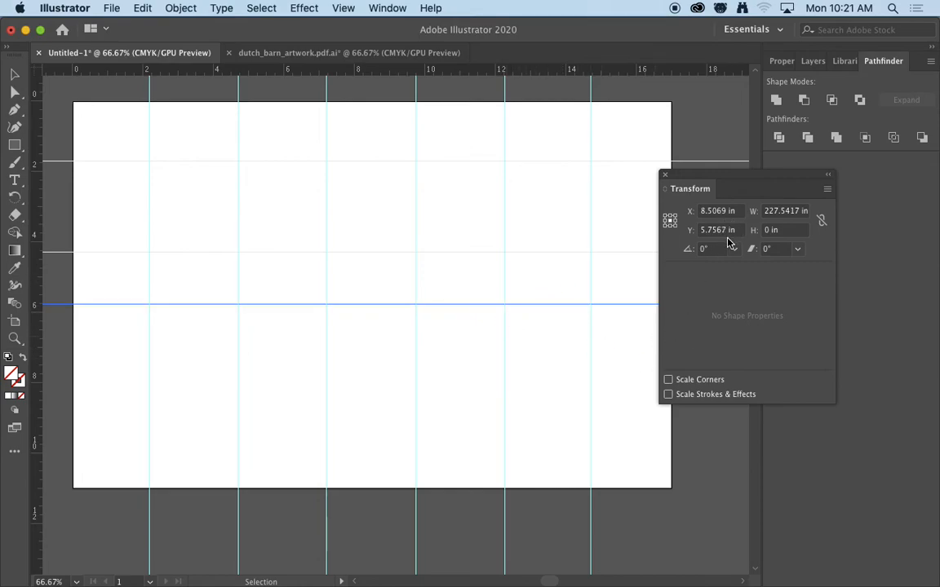
left_click(687, 232)
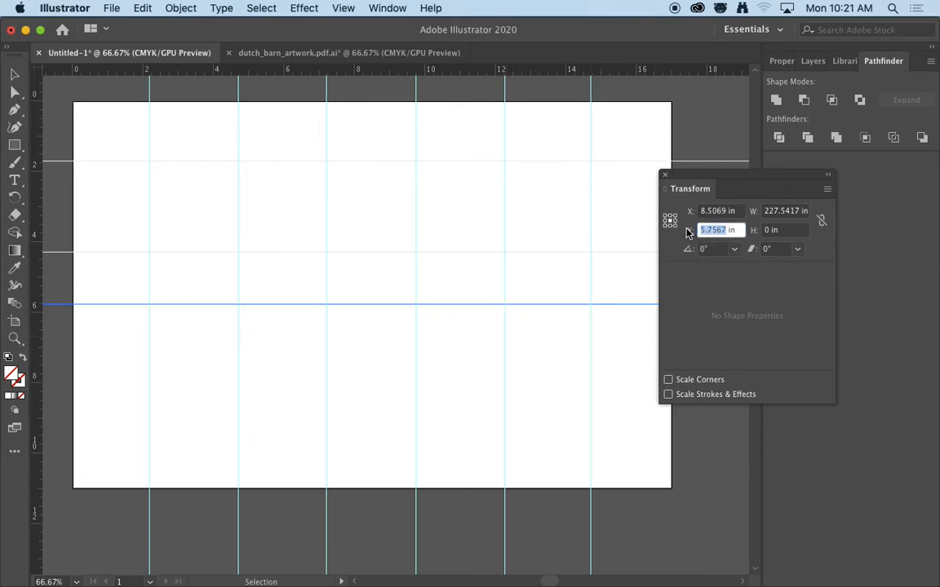
type("6.73")
key("Return")
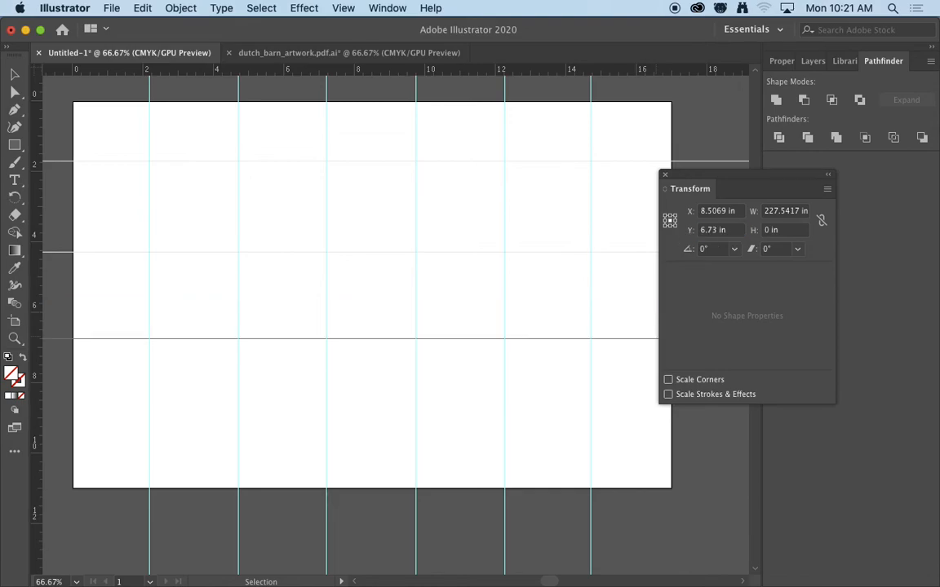
Add a fourth horizontal guide across the lower artboard and set its Y position to 9.21 in.
left_click_drag(548, 74, 527, 409)
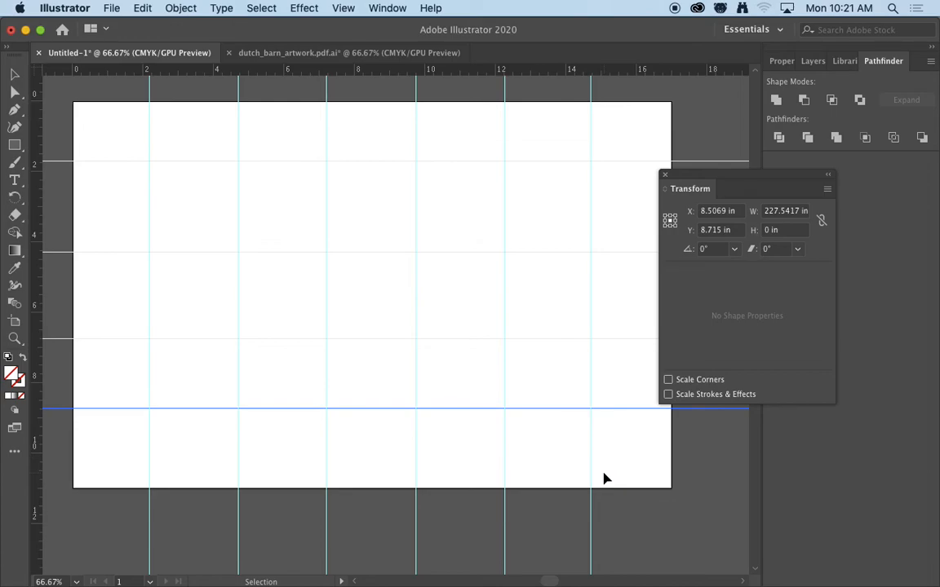
left_click(696, 230)
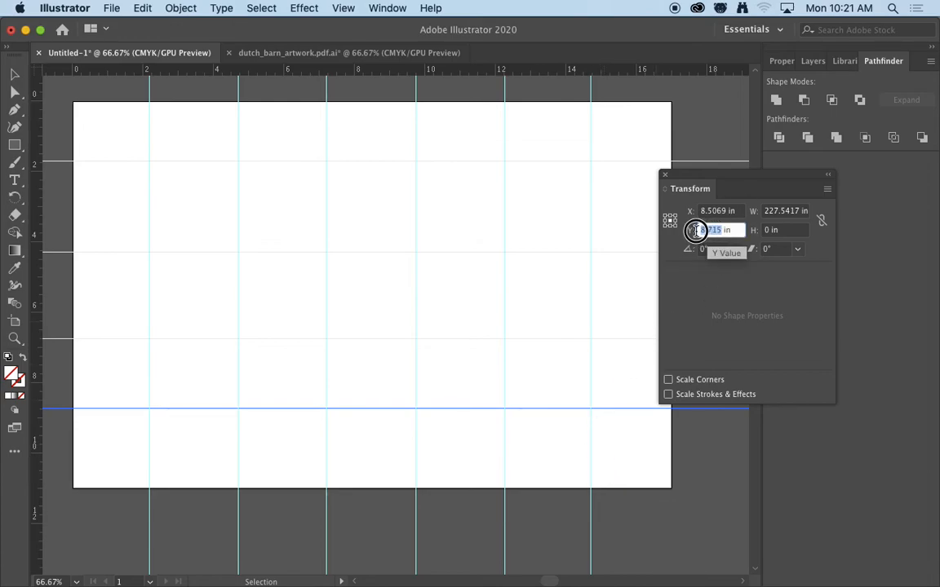
type("9")
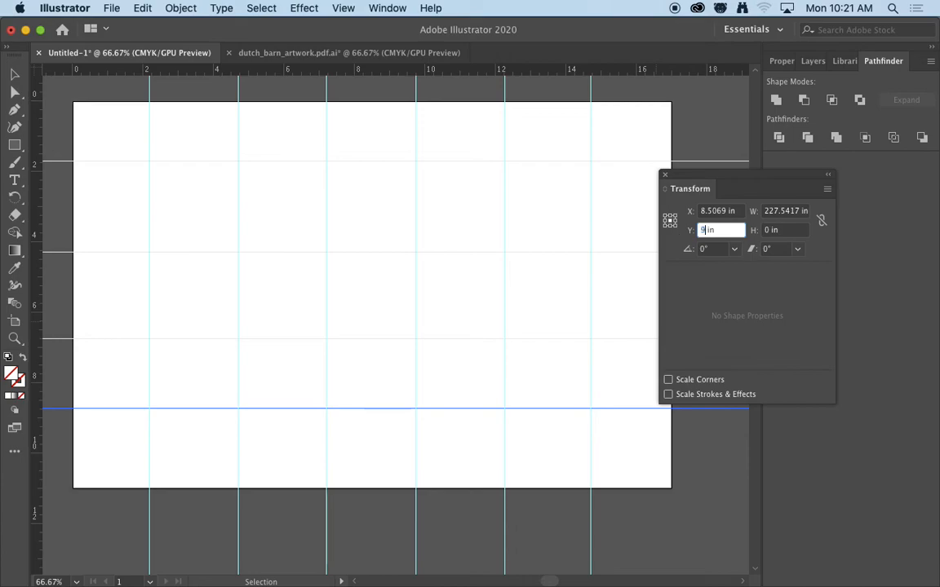
type(".21")
key("Return")
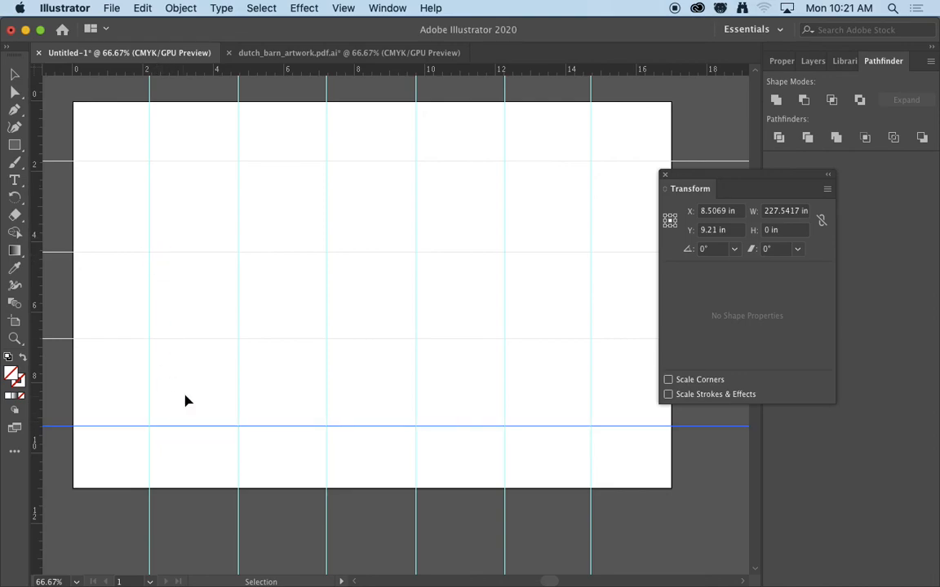
Start saving the document under a new name and choose the barrett_pro_1 folder on the Desktop as its location.
left_click(111, 8)
left_click(122, 119)
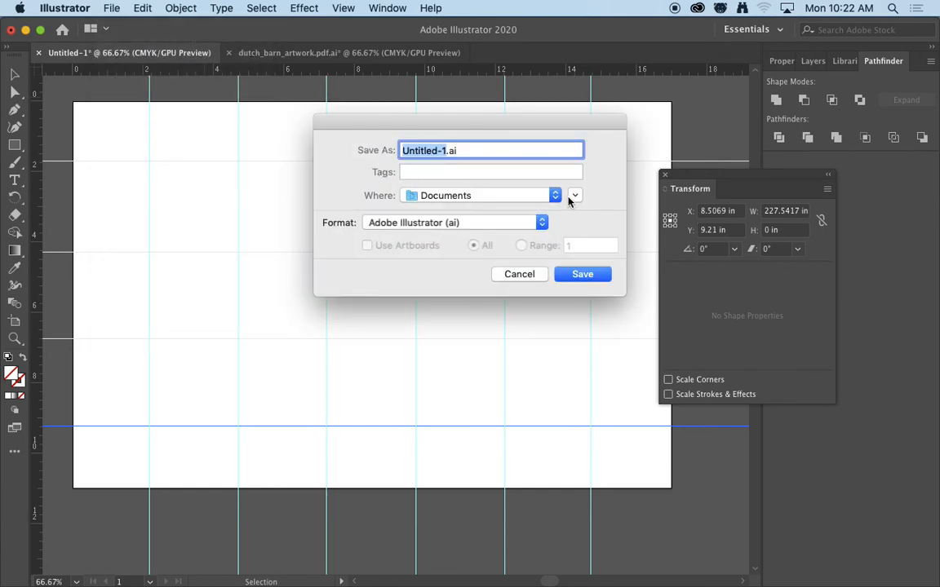
left_click(574, 195)
left_click(209, 266)
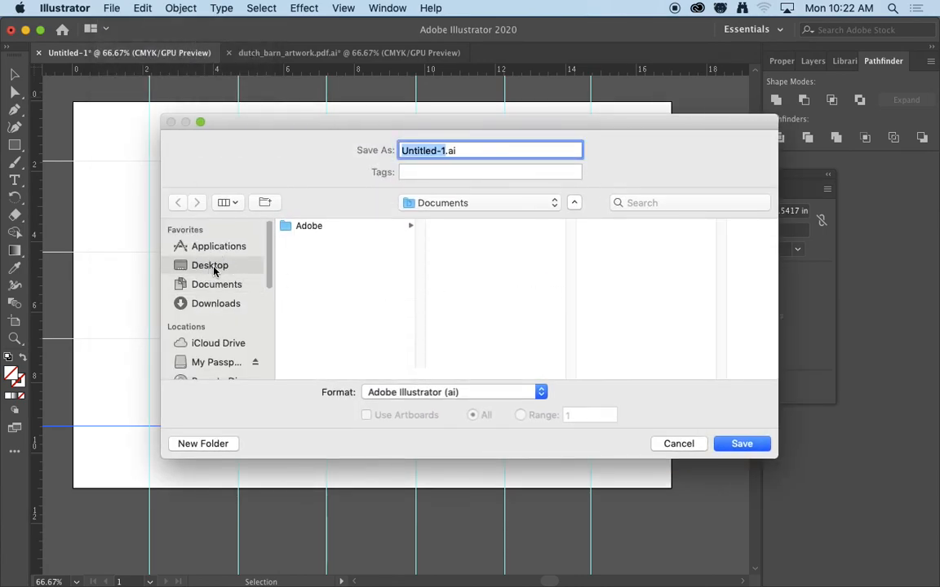
left_click(310, 239)
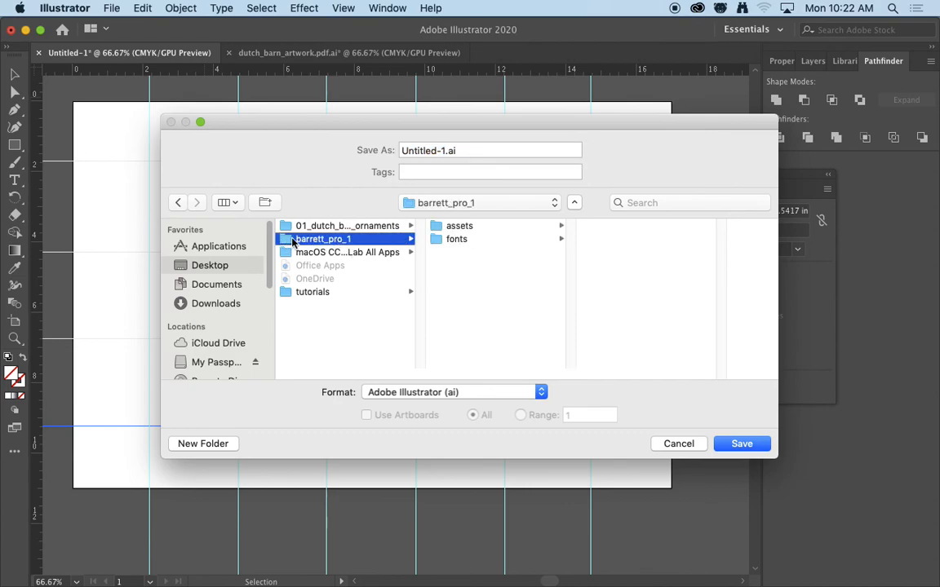
Name the file barrett_pro_1 and save it in Adobe Illustrator format, accepting the default Illustrator 2020 options.
left_click(469, 150)
type("barrett+")
key("BackSpace")
type("_pro")
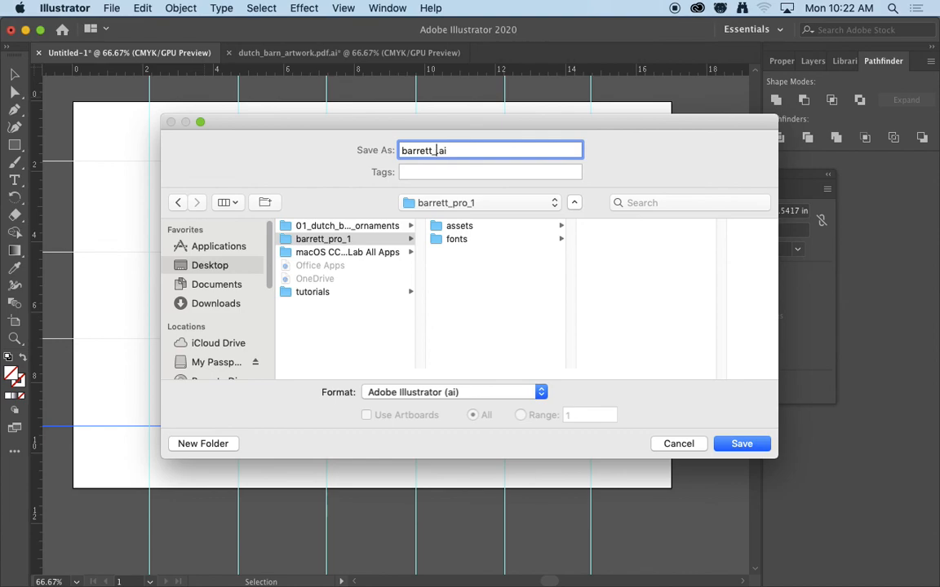
type("_1")
left_click(742, 444)
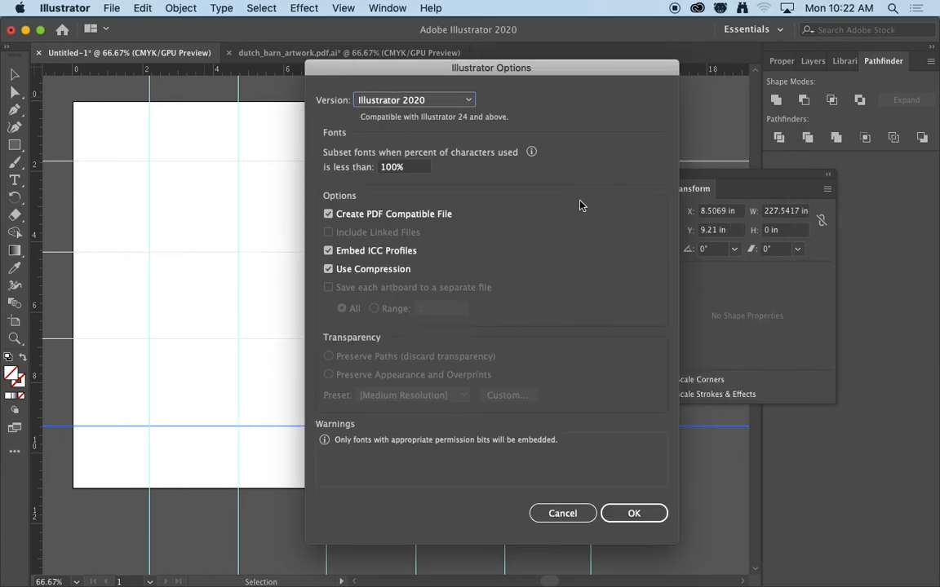
left_click(635, 513)
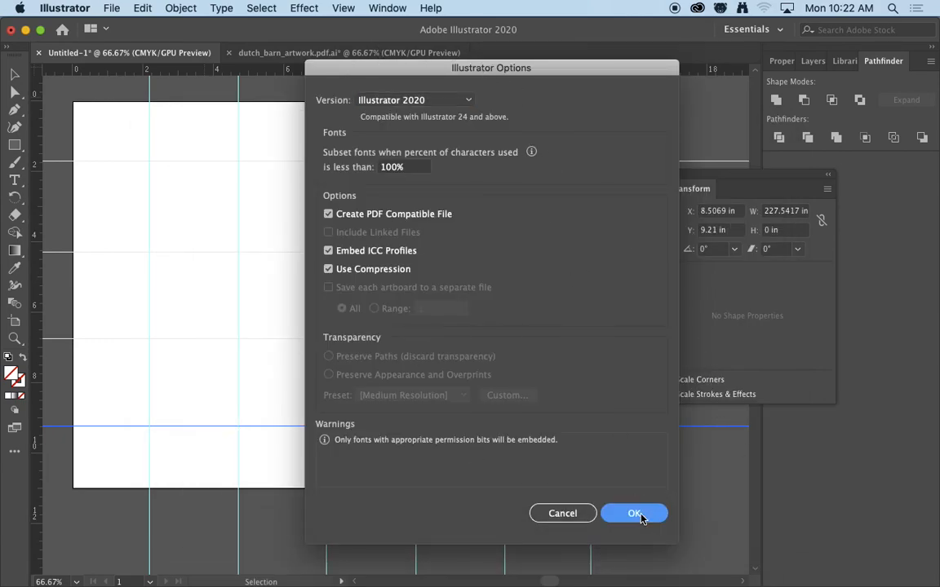